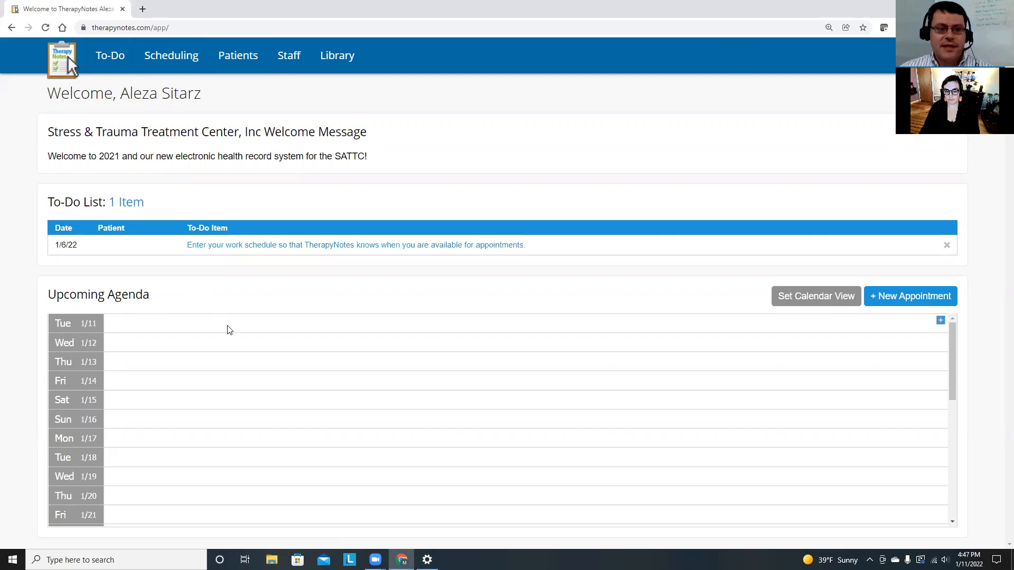
# Open the scheduling calendar and look through its day, week and month views, returning to the week of January 10, 2022.
pyautogui.click(182, 62)
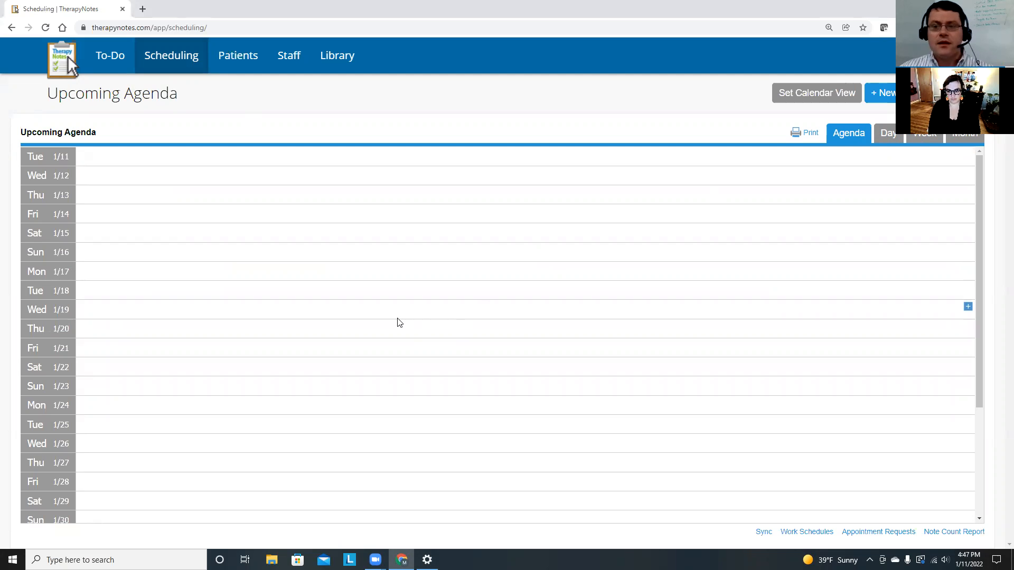
pyautogui.click(888, 136)
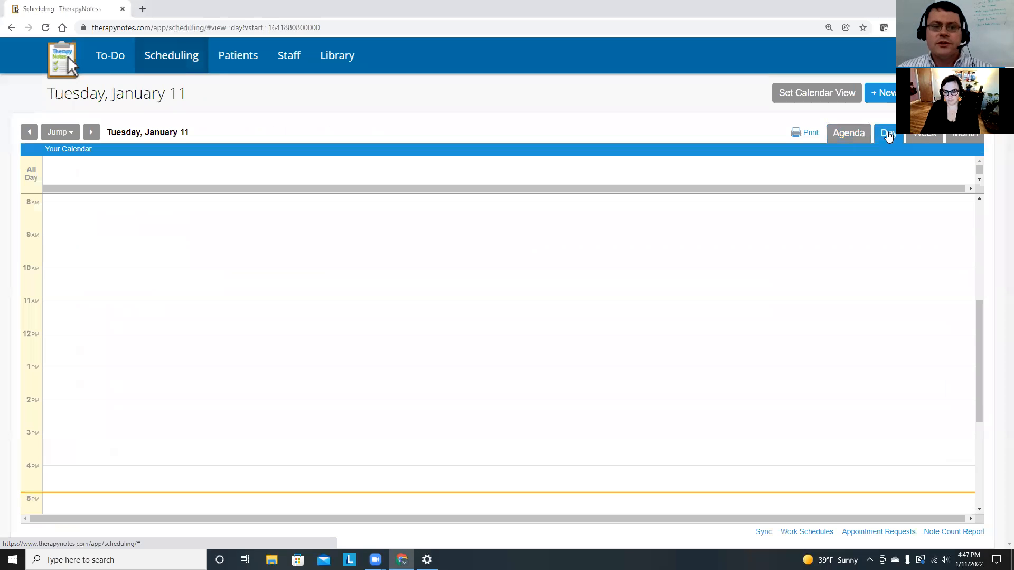
pyautogui.click(924, 135)
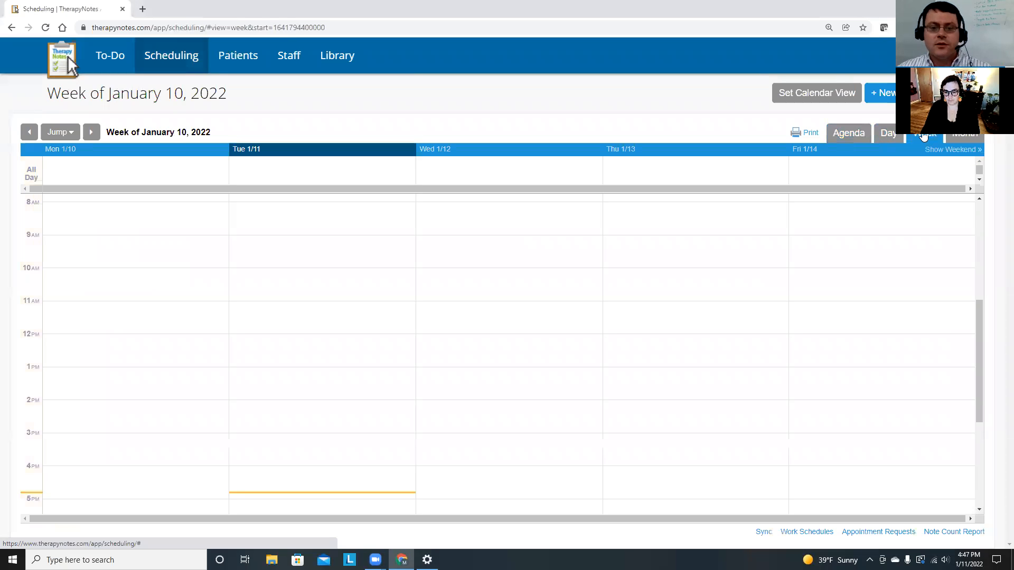
pyautogui.click(963, 136)
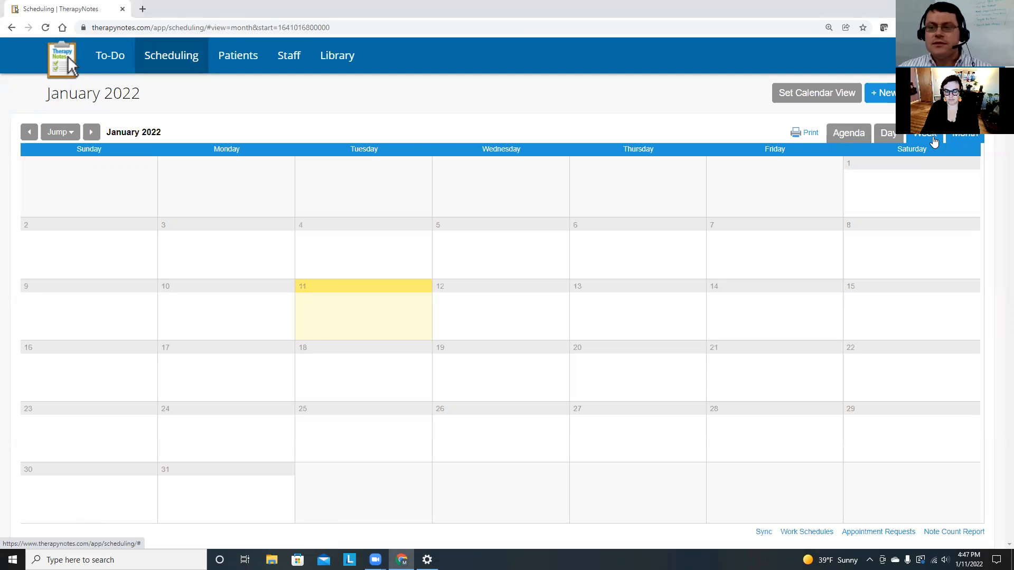
pyautogui.click(933, 139)
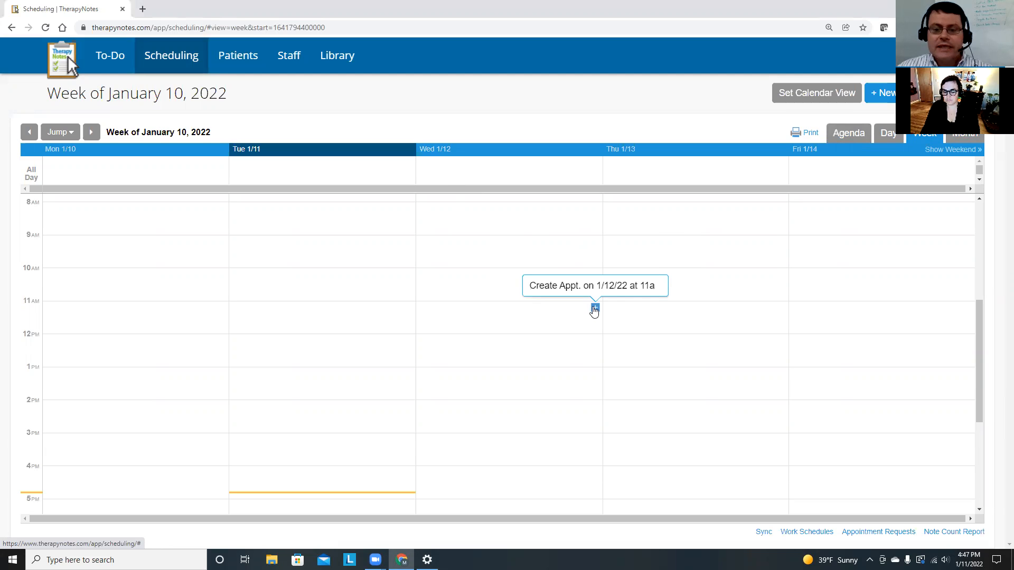
# Start a new appointment on 1/12/22 at 11 AM and set its appointment type to Therapy Intake.
pyautogui.click(594, 310)
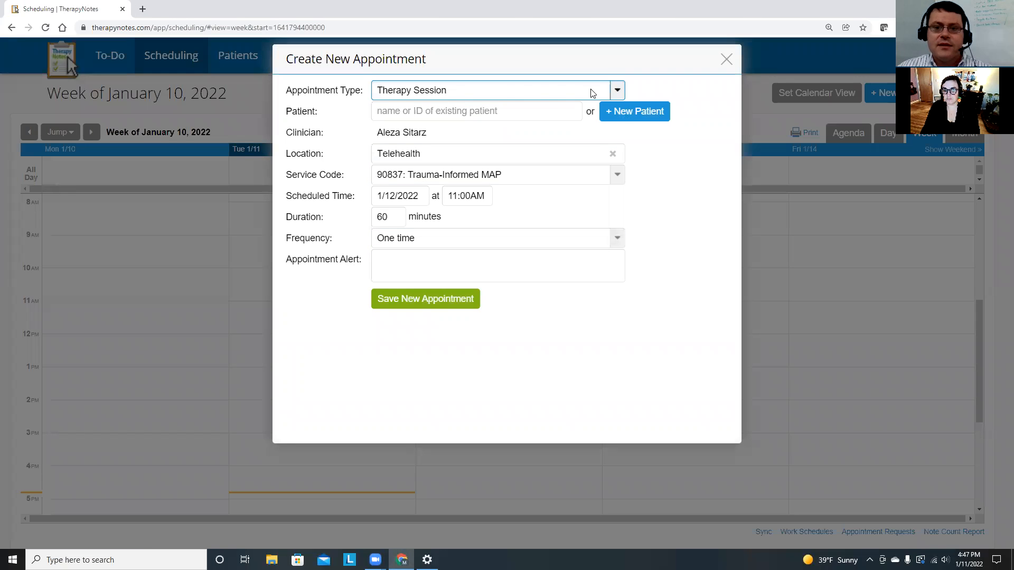
pyautogui.click(618, 90)
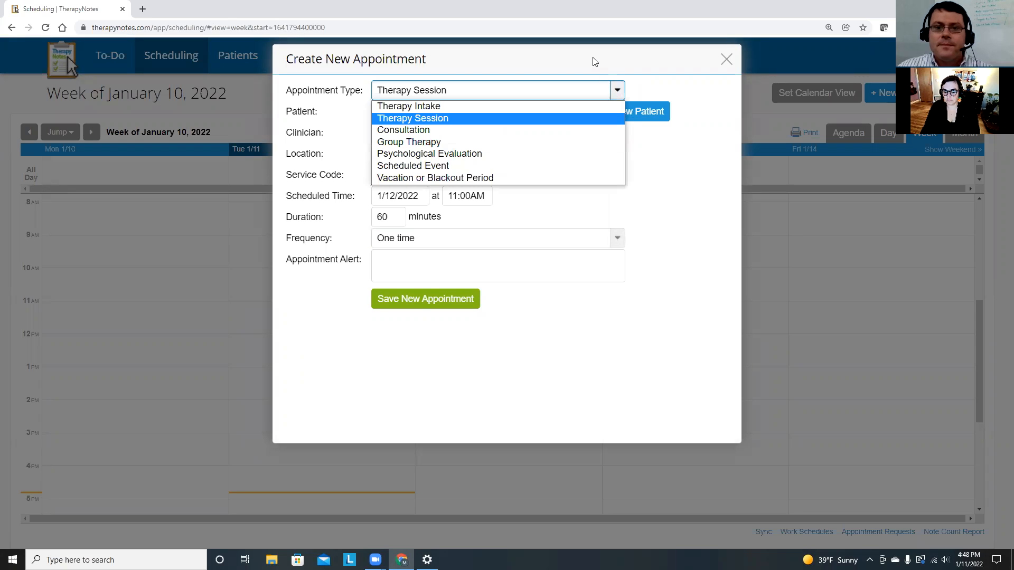
pyautogui.click(593, 63)
pyautogui.click(618, 92)
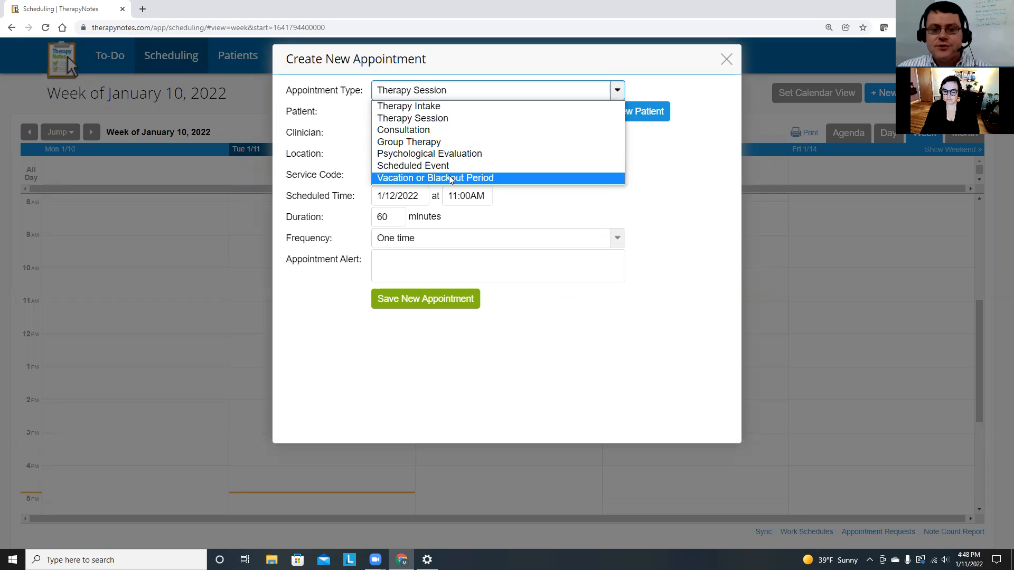
pyautogui.click(443, 108)
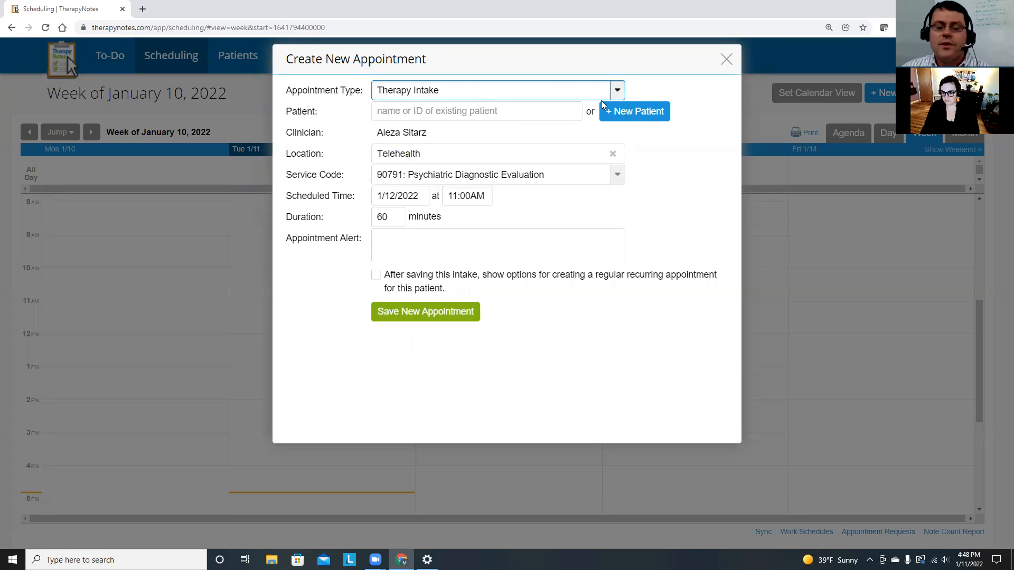
# Search for the existing patient by first name and assign that patient to the appointment.
pyautogui.click(540, 110)
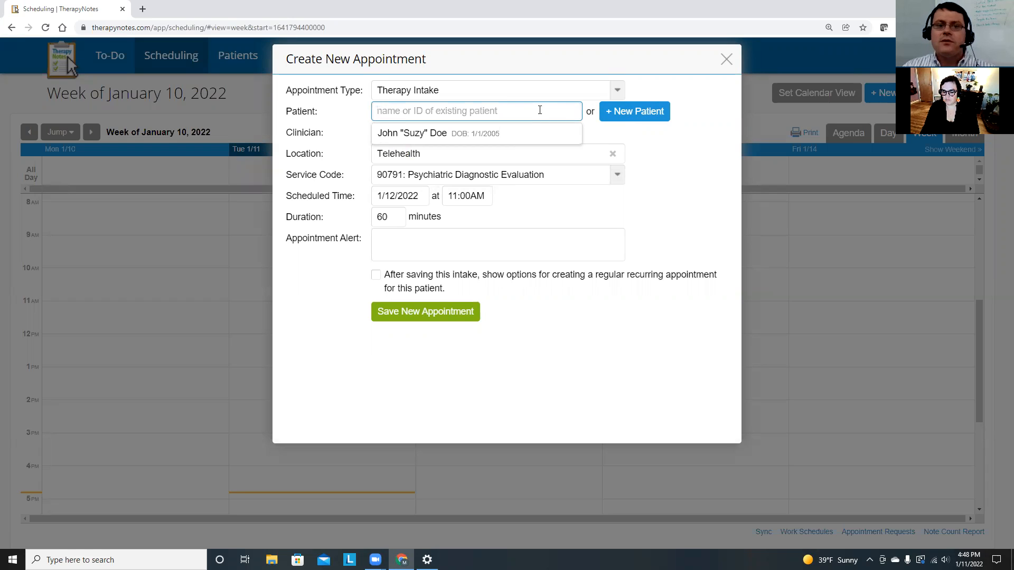
pyautogui.write('joh')
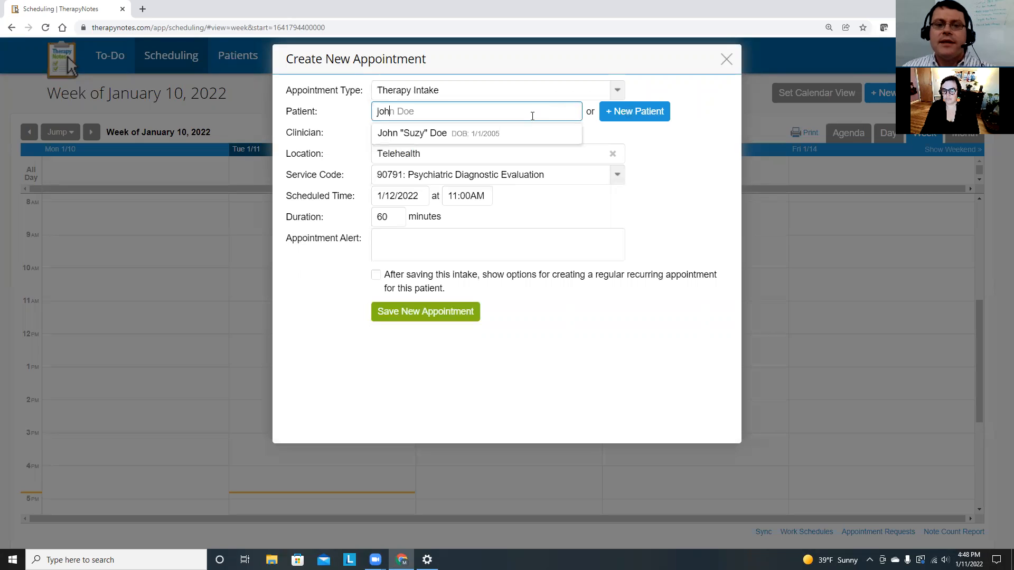
pyautogui.click(439, 138)
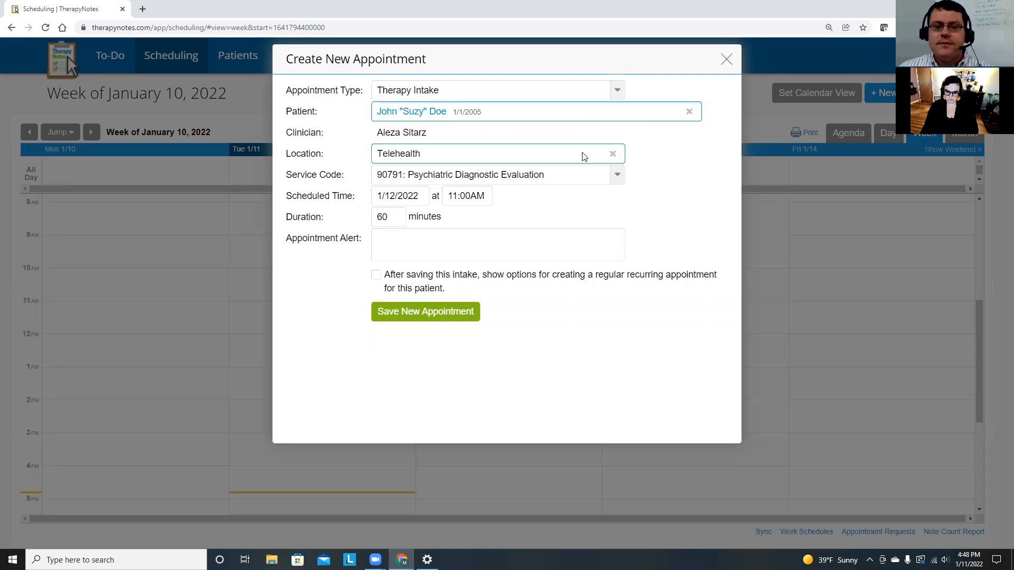
# Look through the available work locations and set the appointment's location to Family Center.
pyautogui.click(554, 153)
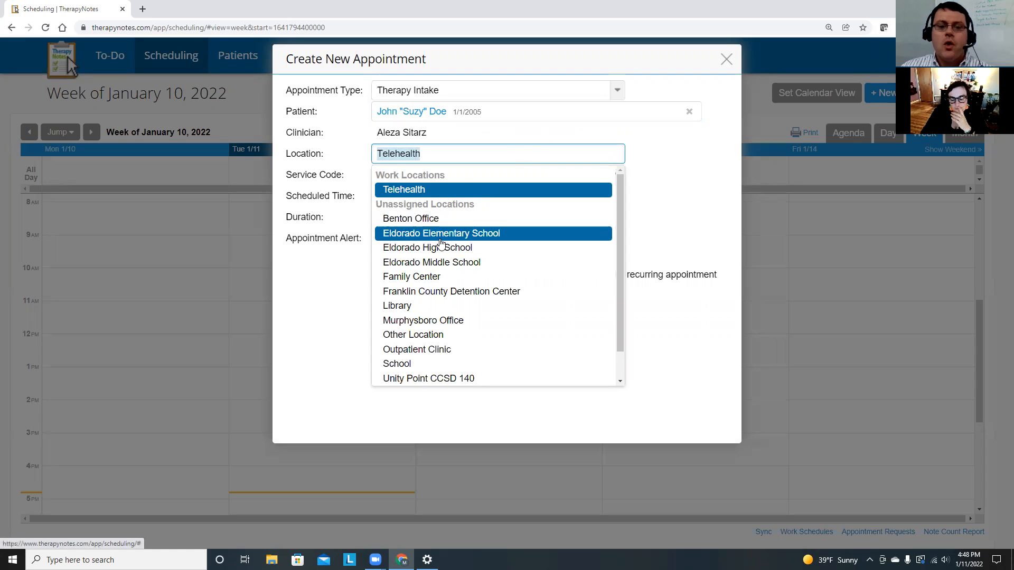
pyautogui.scroll(-1, 433, 280)
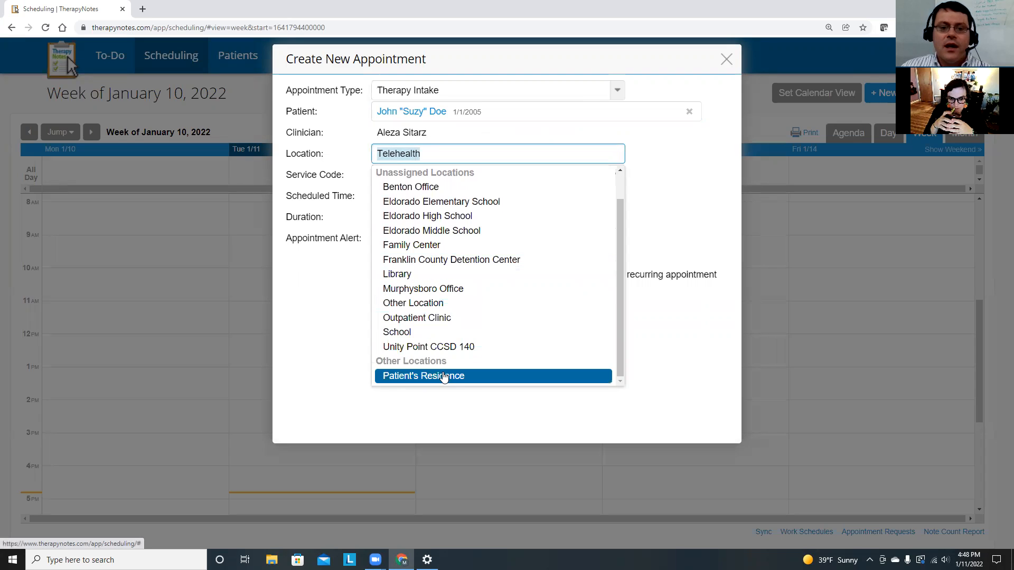
pyautogui.scroll(1, 444, 370)
pyautogui.click(430, 155)
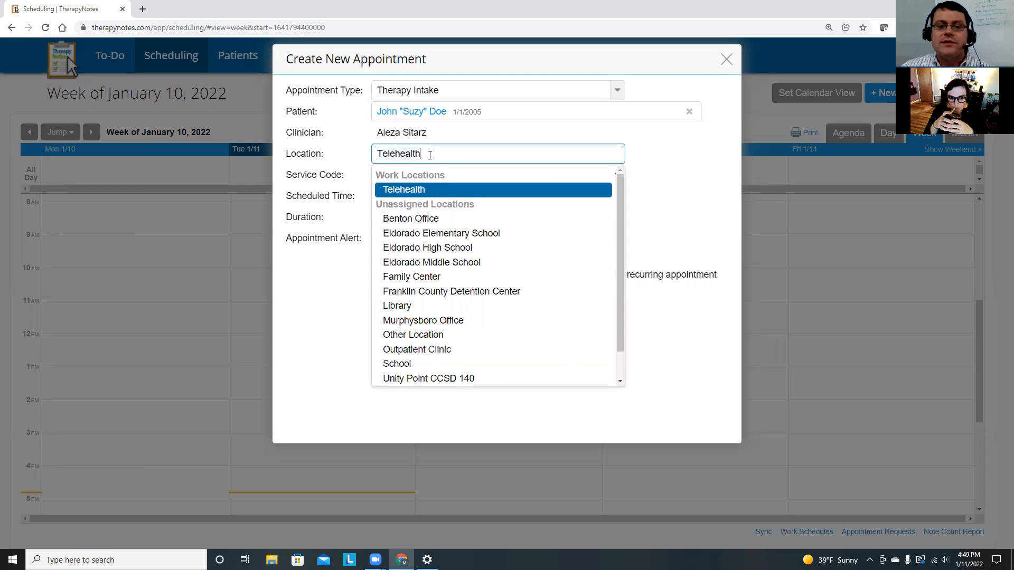
pyautogui.click(458, 278)
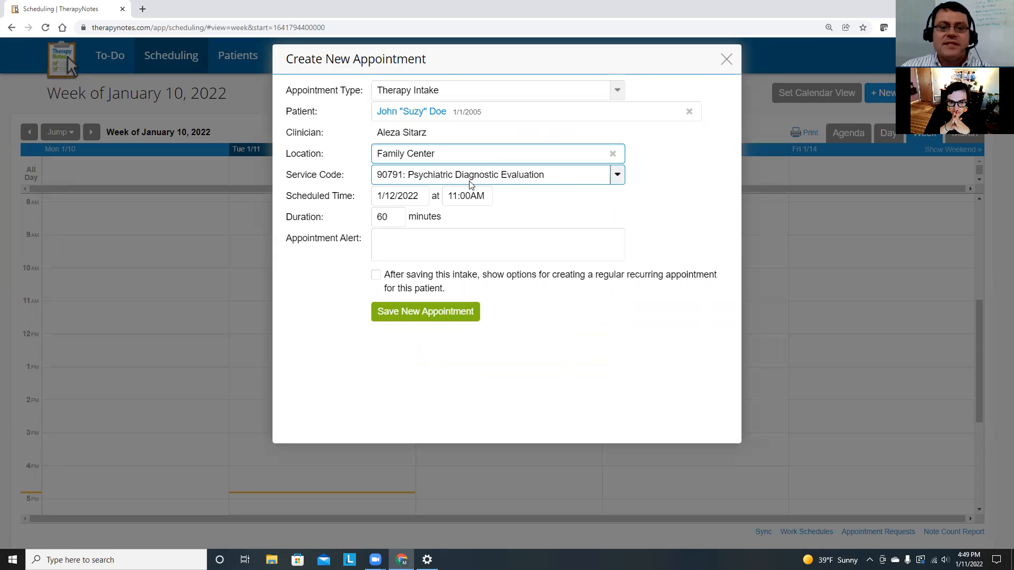
# Select service code 90791: Psychiatric Diagnostic Evaluation and check the scheduled date and time options.
pyautogui.click(617, 175)
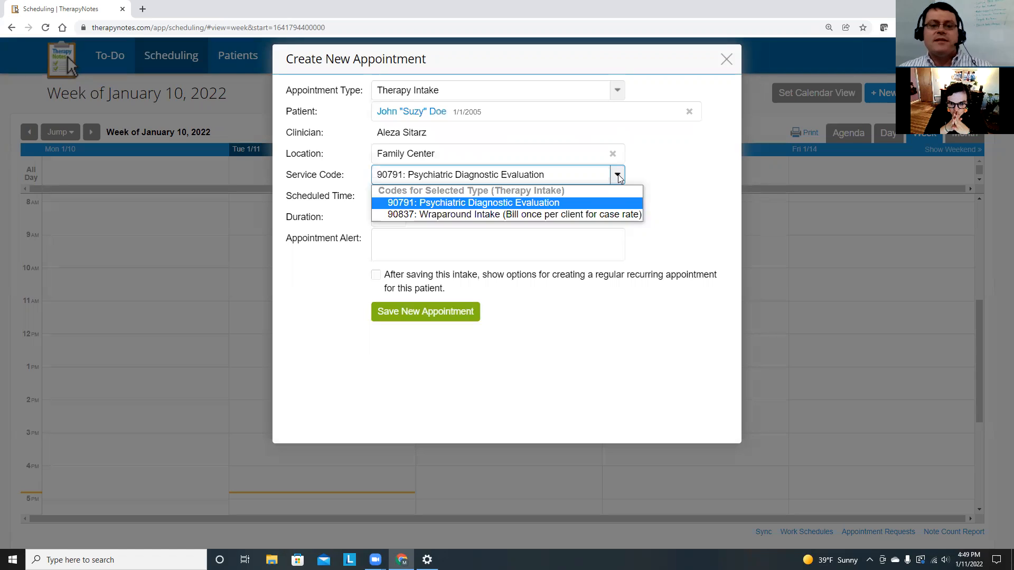
pyautogui.click(486, 203)
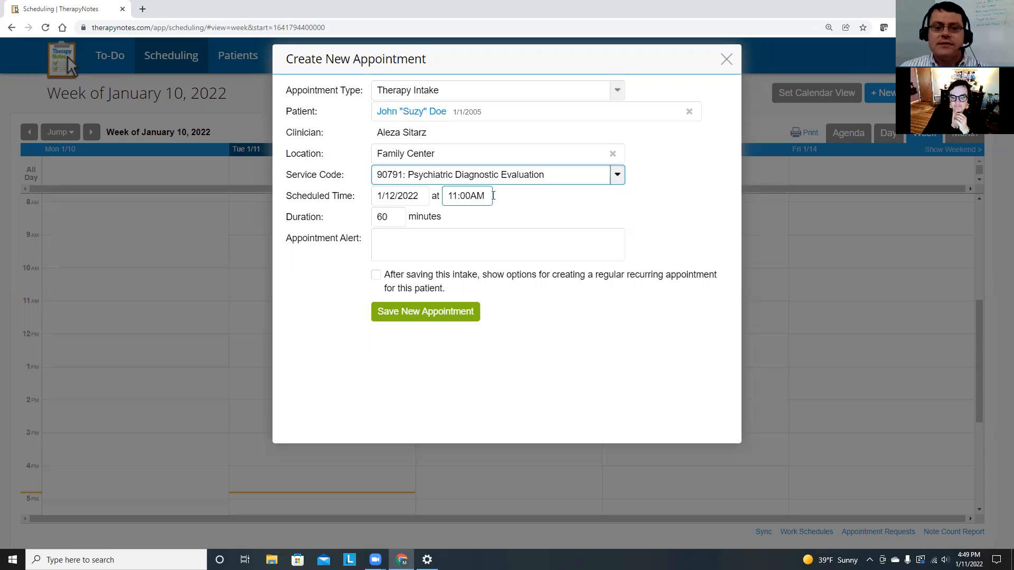
pyautogui.click(402, 200)
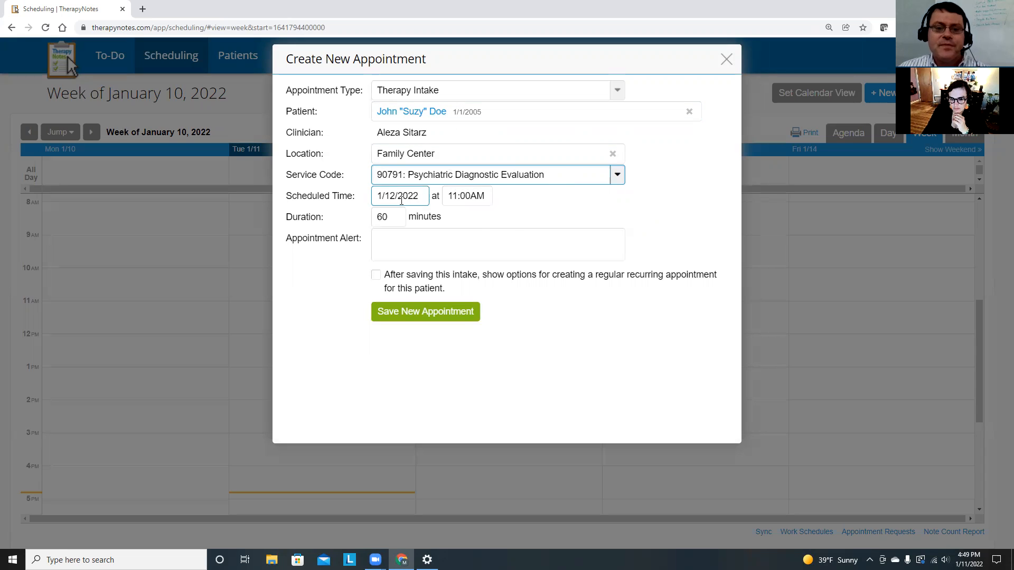
pyautogui.click(469, 194)
pyautogui.click(483, 195)
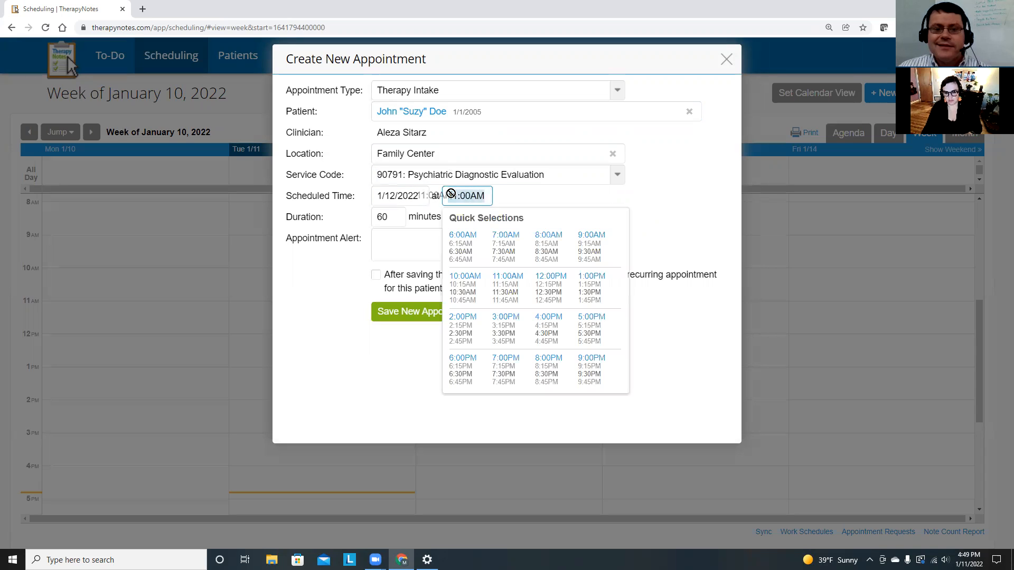
# Set the appointment's duration to 120 minutes.
pyautogui.click(405, 215)
pyautogui.doubleClick(394, 222)
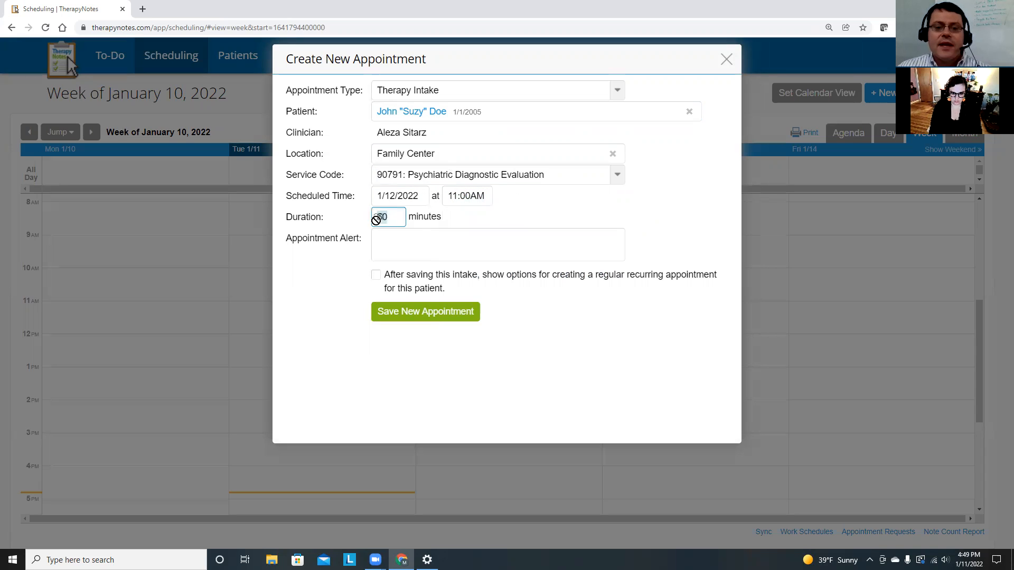
pyautogui.write('120')
pyautogui.click(445, 222)
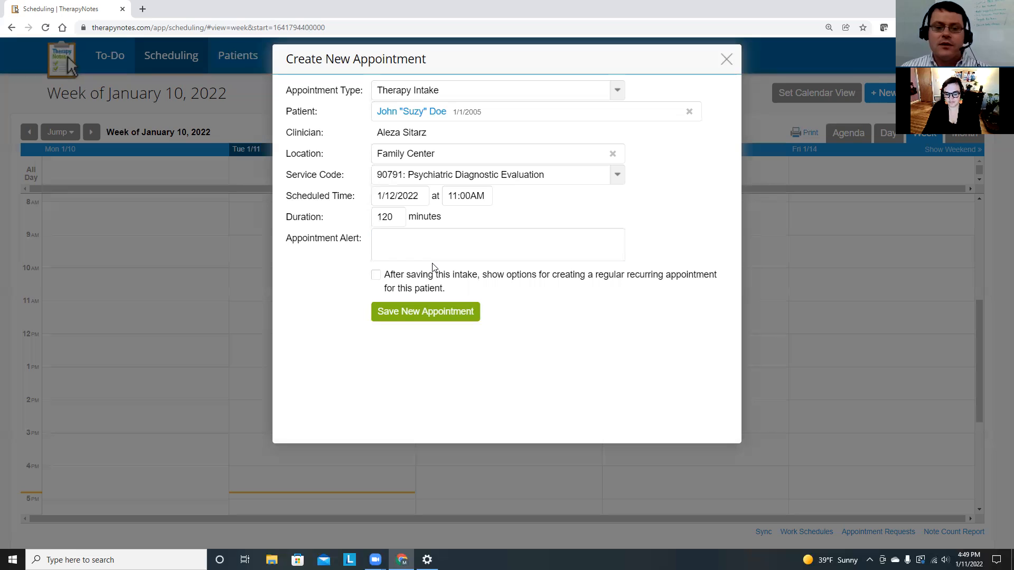
# Leave the appointment alert blank and save the new appointment, creating it anyway despite the clinician location warning.
pyautogui.click(397, 235)
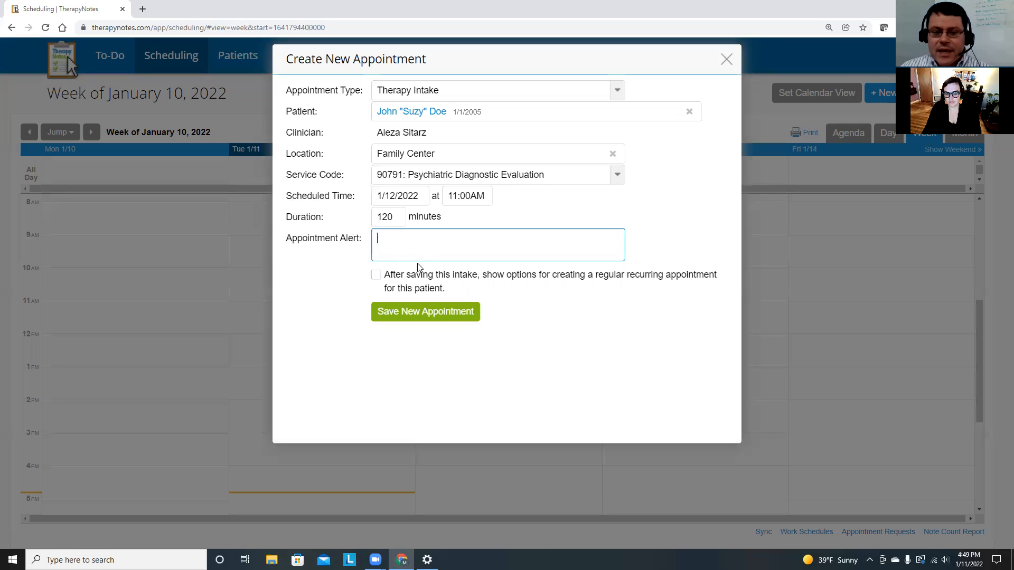
pyautogui.click(465, 218)
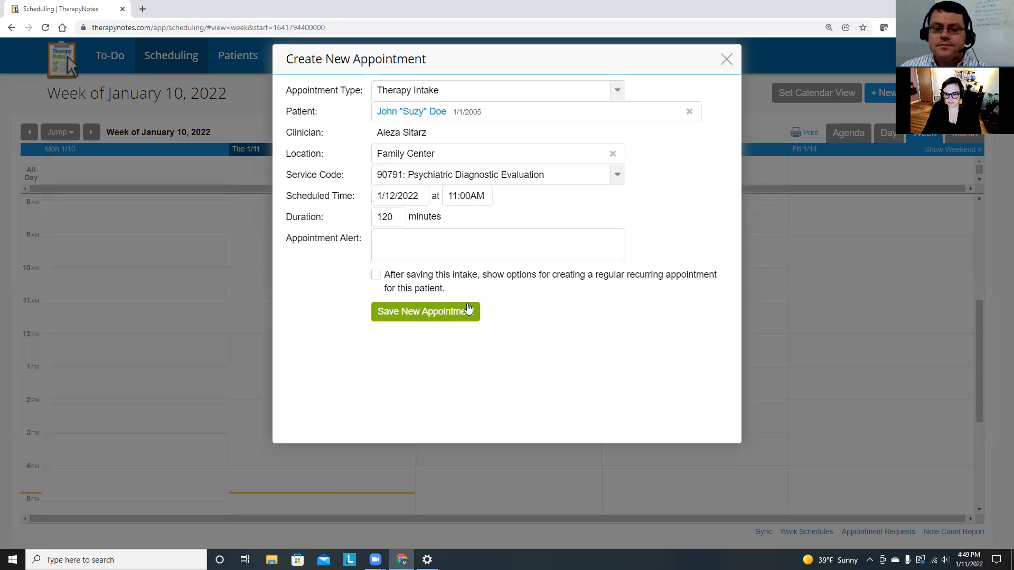
pyautogui.click(420, 313)
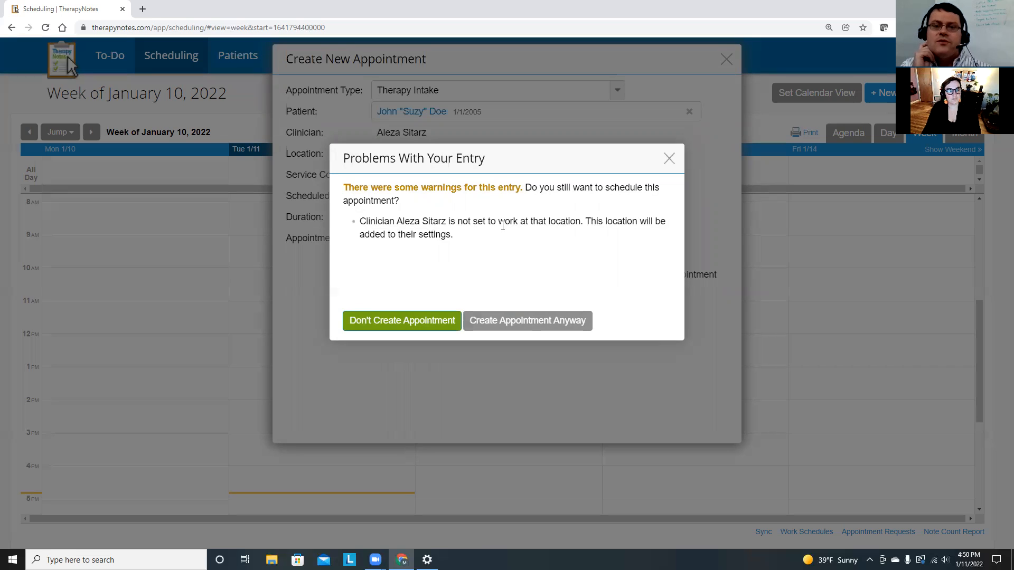
pyautogui.click(500, 325)
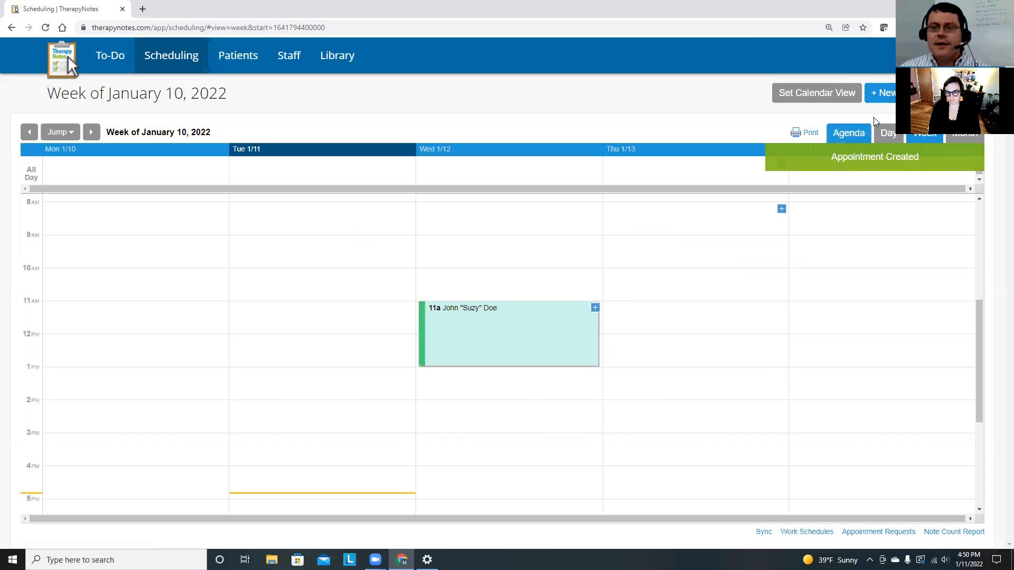
# Check the new appointment in the month and week views and in the day view for Wednesday, January 12.
pyautogui.click(951, 137)
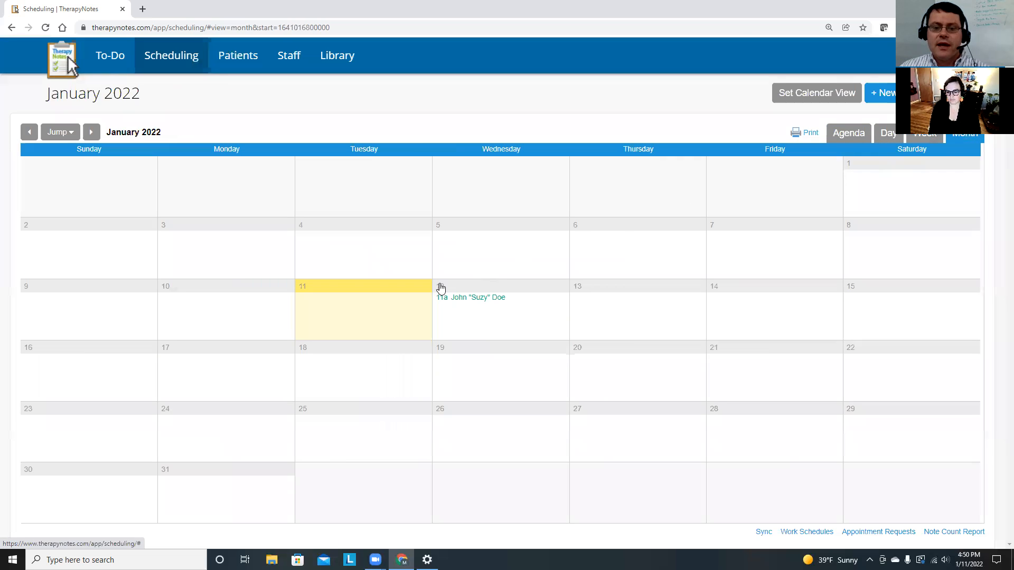
pyautogui.click(924, 140)
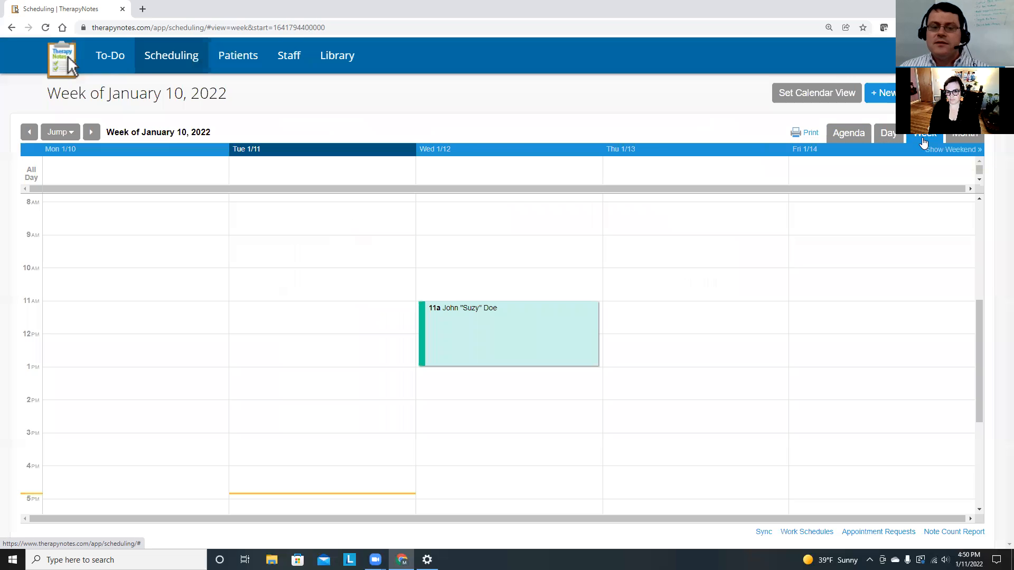
pyautogui.click(889, 138)
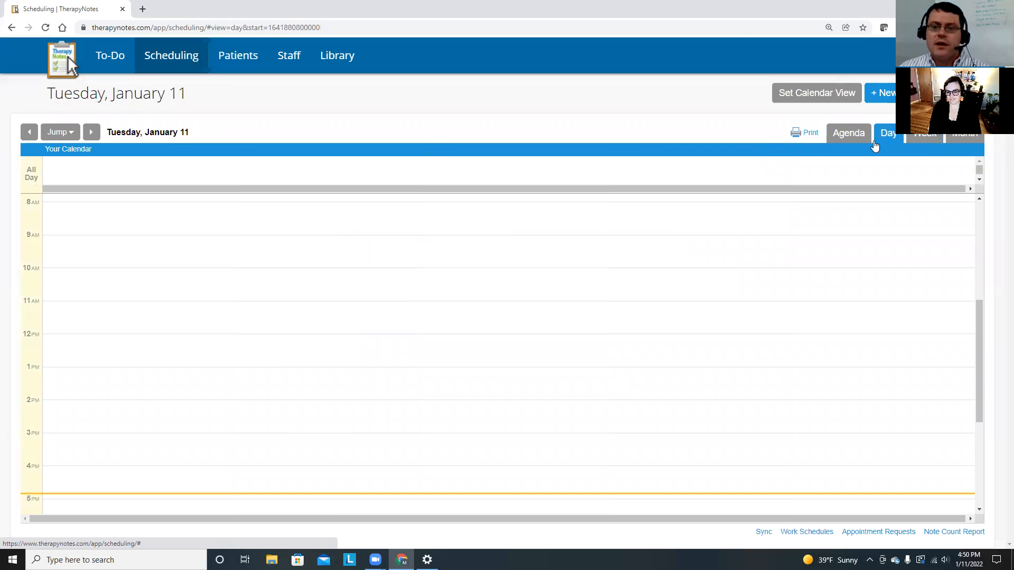
pyautogui.click(90, 132)
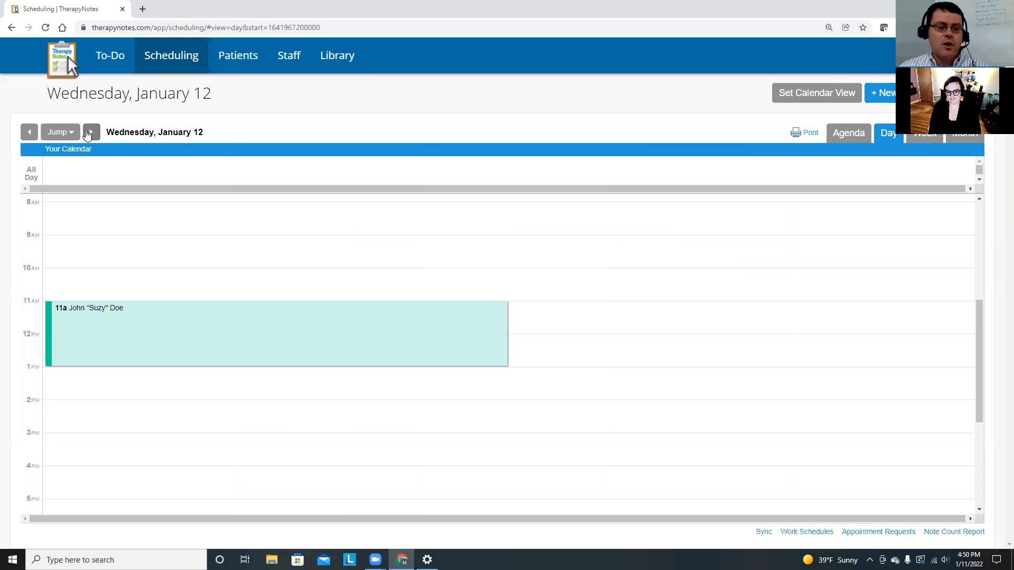